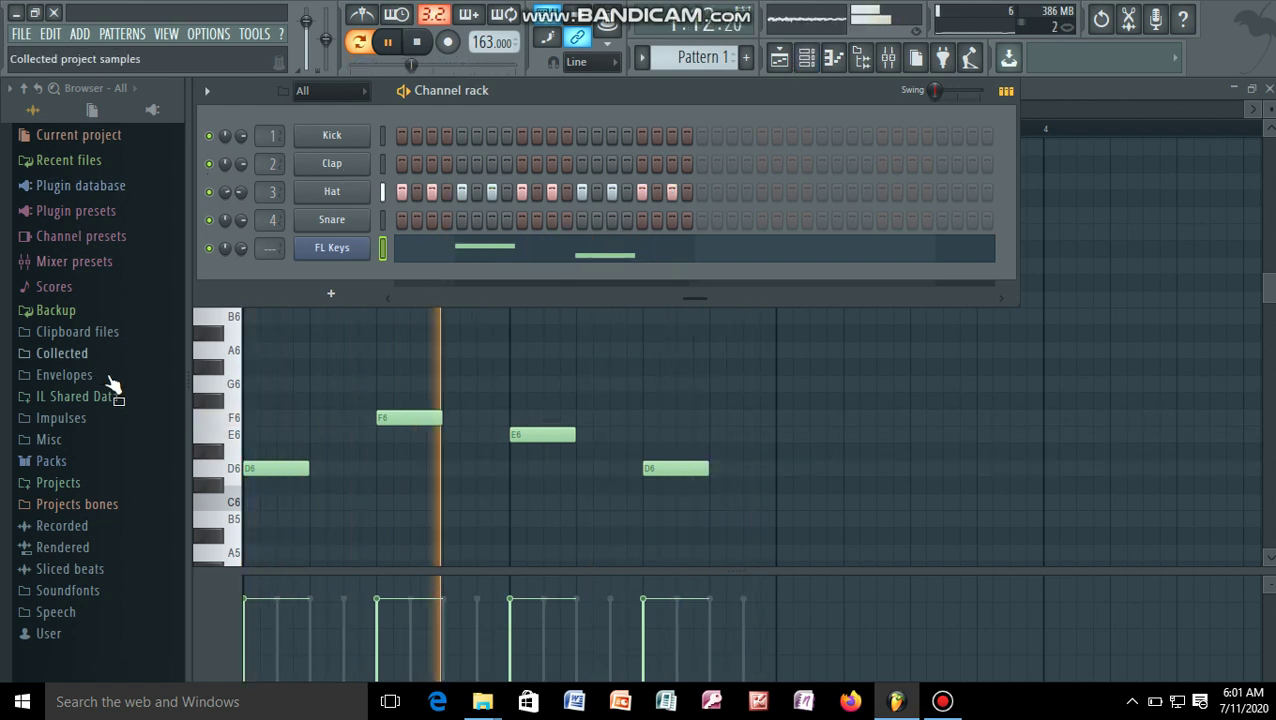
# Step: Browse the Shapes pack down to its HQ samples and select HQ_SmoothInvSaw_Dist
pyautogui.click(52, 461)
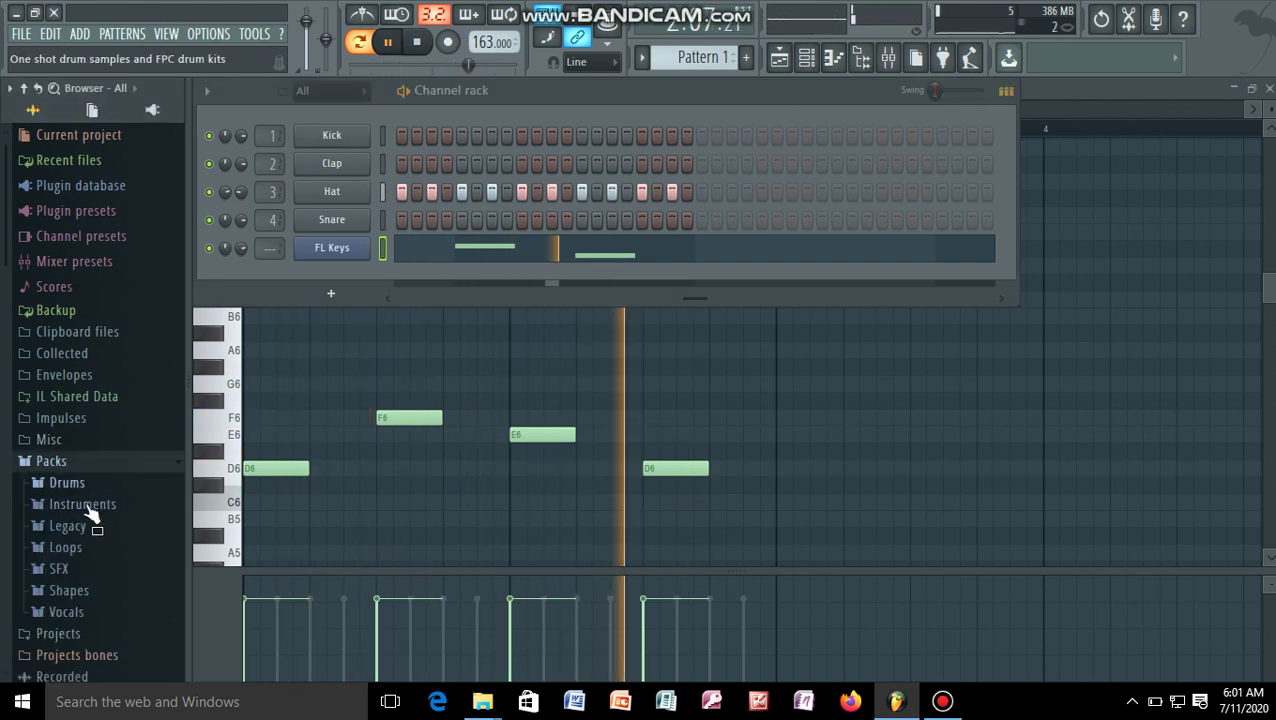
pyautogui.click(70, 591)
pyautogui.click(72, 610)
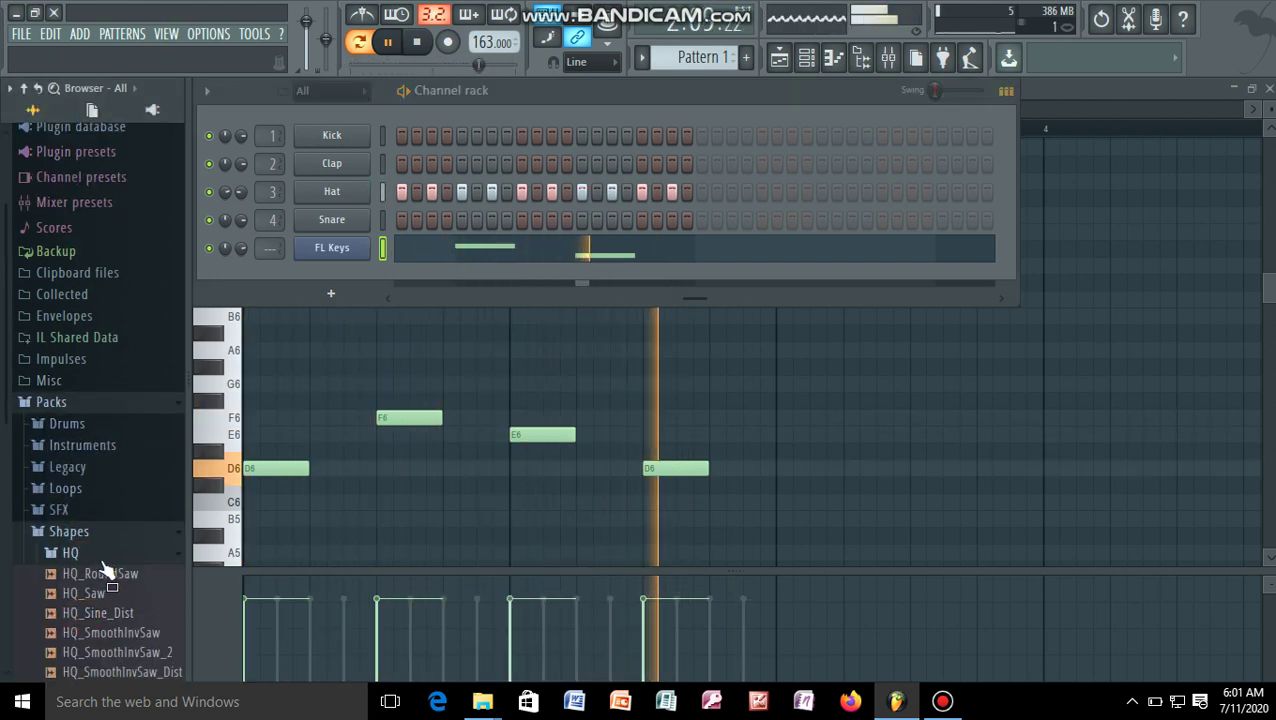
pyautogui.moveTo(100, 570)
pyautogui.mouseDown()
pyautogui.moveTo(106, 625)
pyautogui.moveTo(307, 663)
pyautogui.moveTo(182, 529)
pyautogui.moveTo(75, 497)
pyautogui.moveTo(82, 481)
pyautogui.moveTo(50, 460)
pyautogui.moveTo(85, 459)
pyautogui.moveTo(91, 619)
pyautogui.moveTo(80, 398)
pyautogui.moveTo(85, 436)
pyautogui.moveTo(85, 415)
pyautogui.moveTo(107, 451)
pyautogui.moveTo(87, 459)
pyautogui.moveTo(105, 441)
pyautogui.moveTo(115, 470)
pyautogui.moveTo(105, 395)
pyautogui.moveTo(100, 470)
pyautogui.moveTo(85, 378)
pyautogui.moveTo(115, 490)
pyautogui.moveTo(97, 481)
pyautogui.moveTo(86, 540)
pyautogui.moveTo(108, 591)
pyautogui.mouseUp()
pyautogui.click(112, 617)
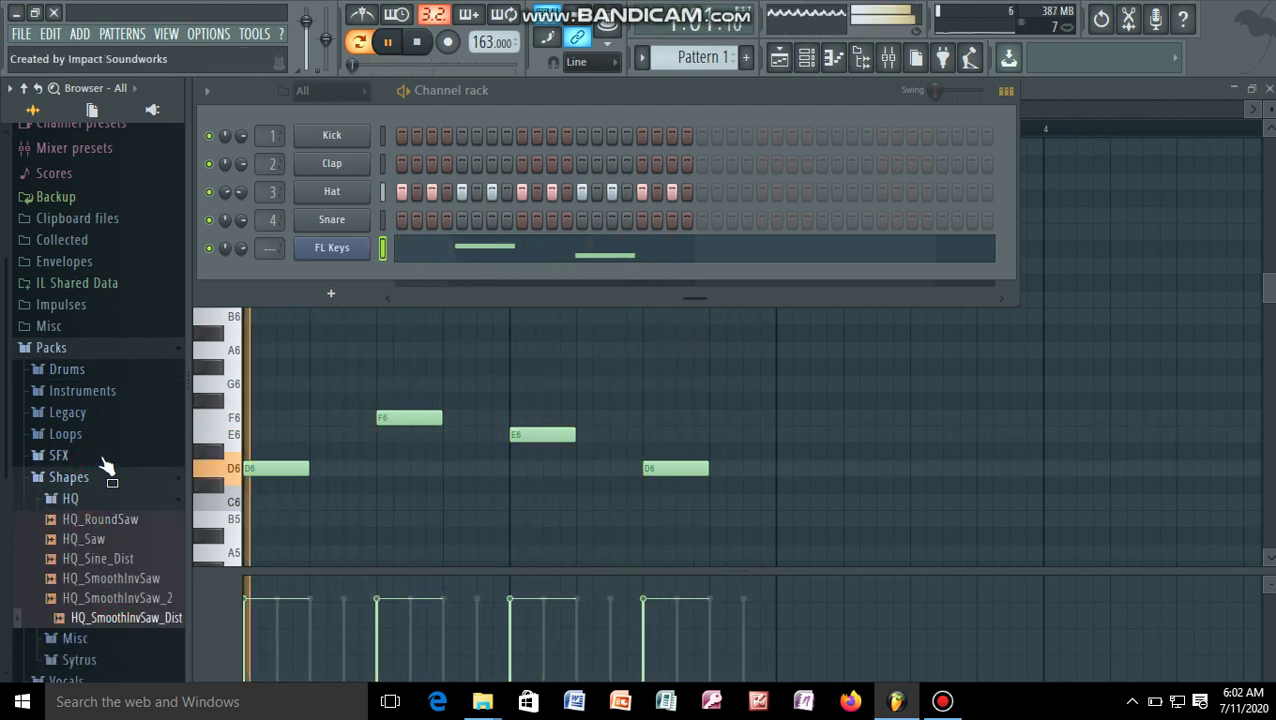
pyautogui.moveTo(90, 370); pyautogui.dragTo(833, 705)
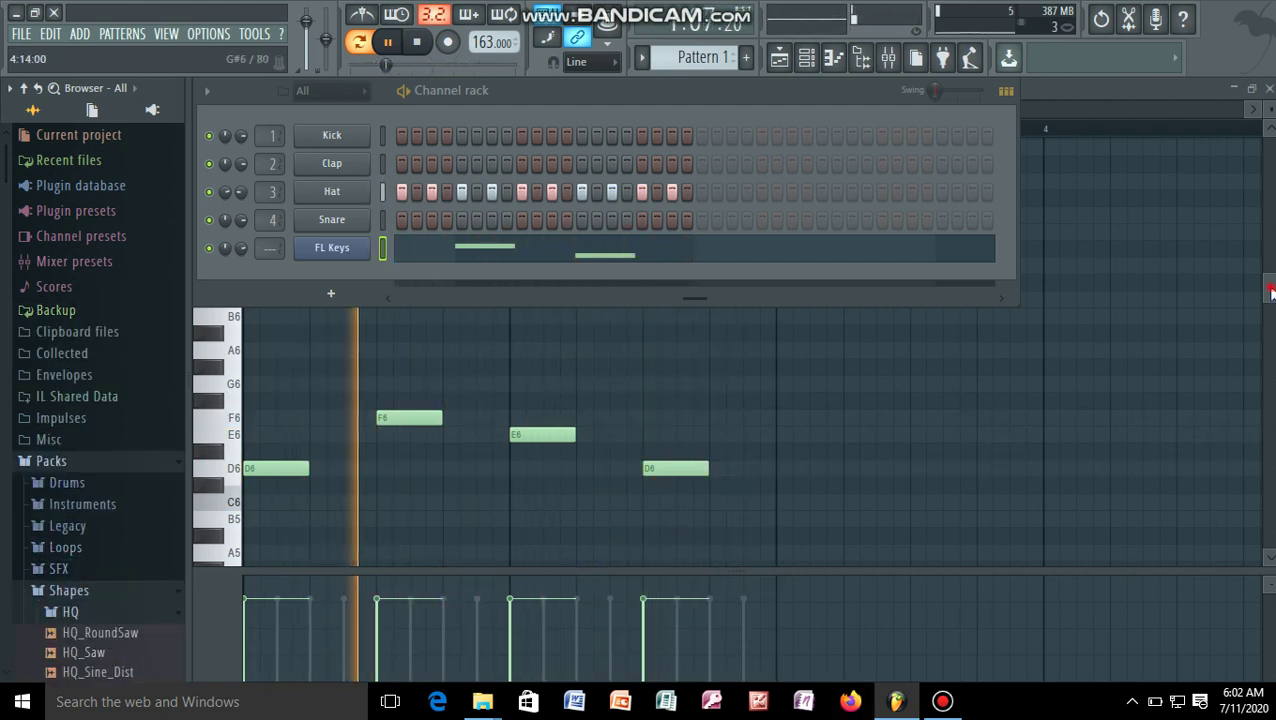
# Step: Look through the Fruity Slicer and BeepMap folders in the channel presets
pyautogui.moveTo(1265, 288); pyautogui.dragTo(1270, 373)
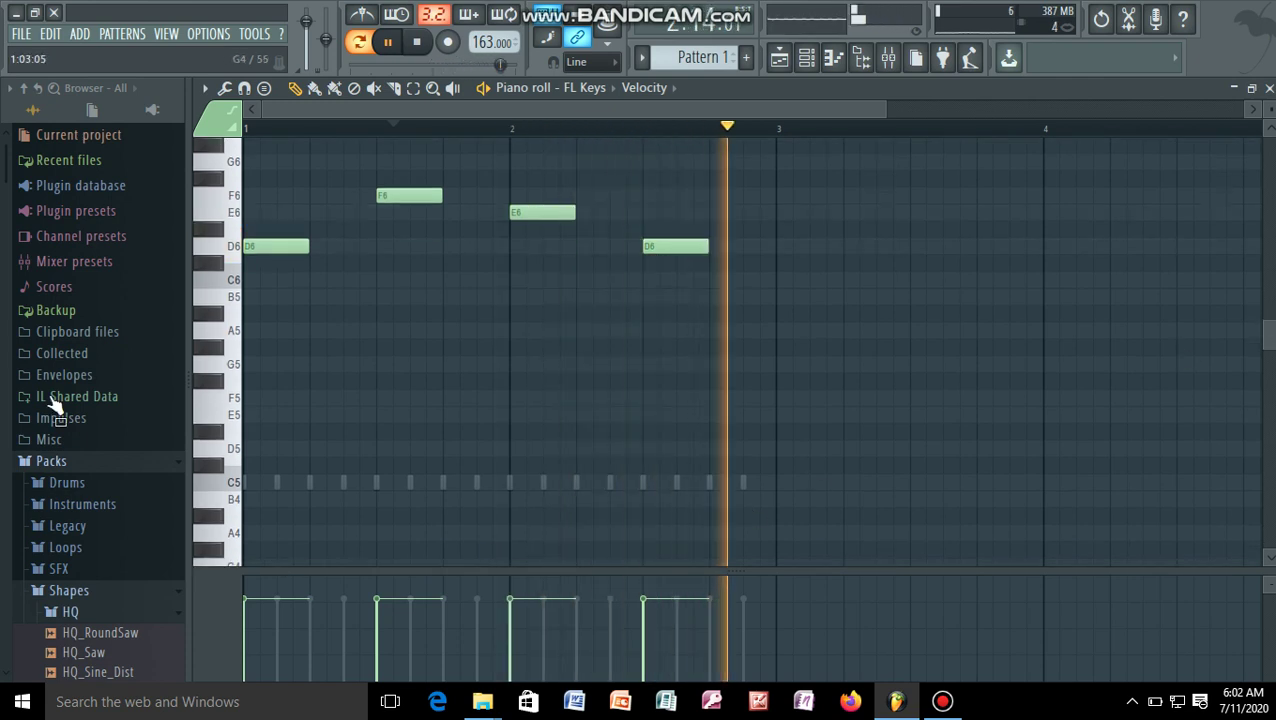
pyautogui.click(86, 250)
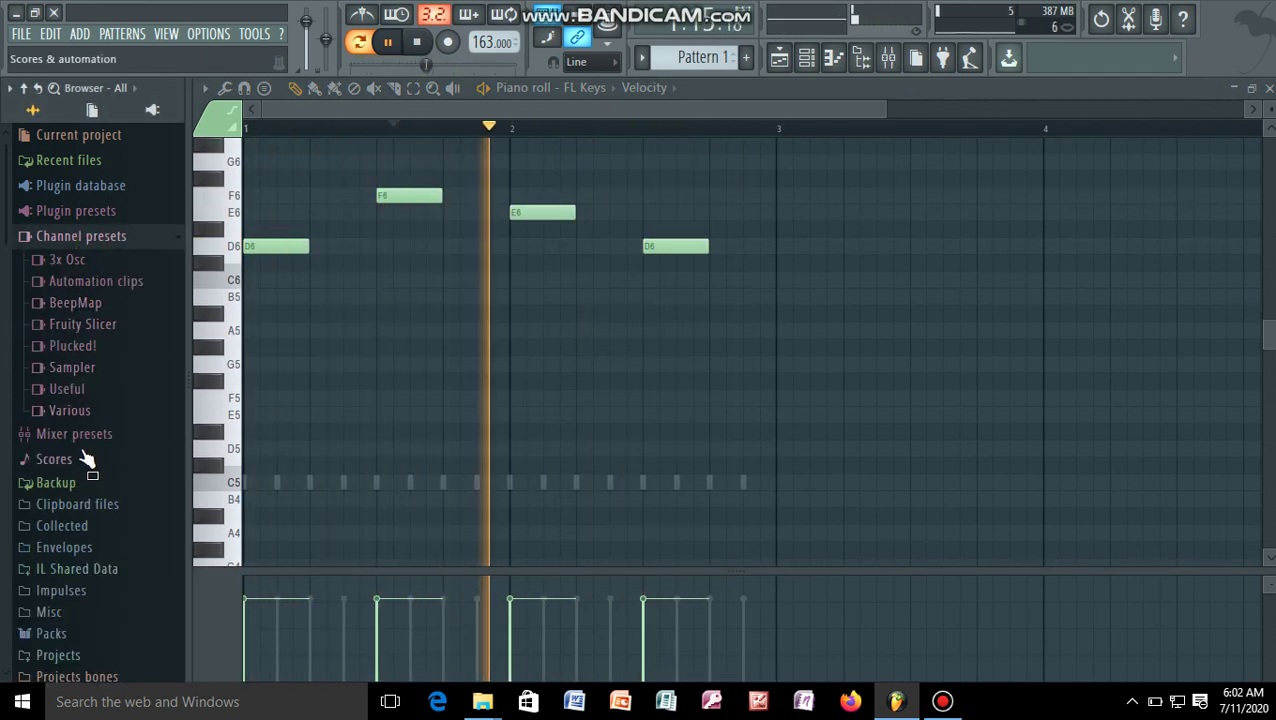
pyautogui.click(83, 326)
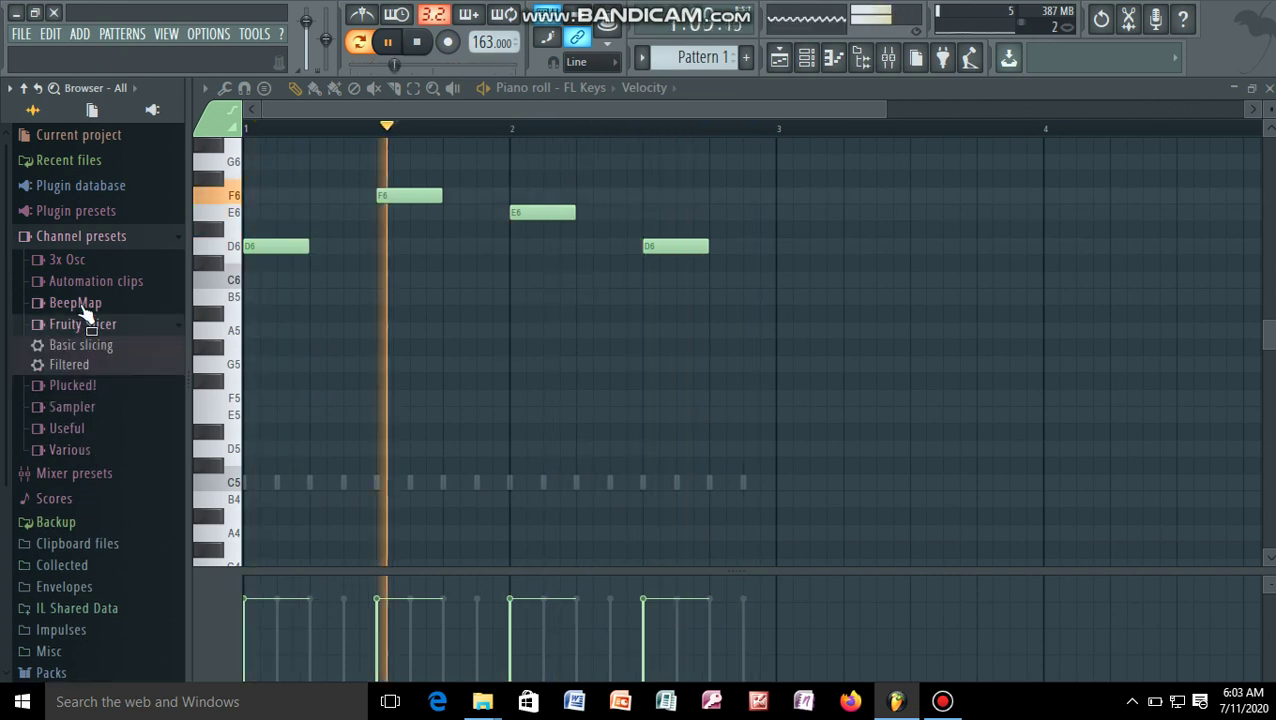
pyautogui.click(82, 303)
pyautogui.click(84, 328)
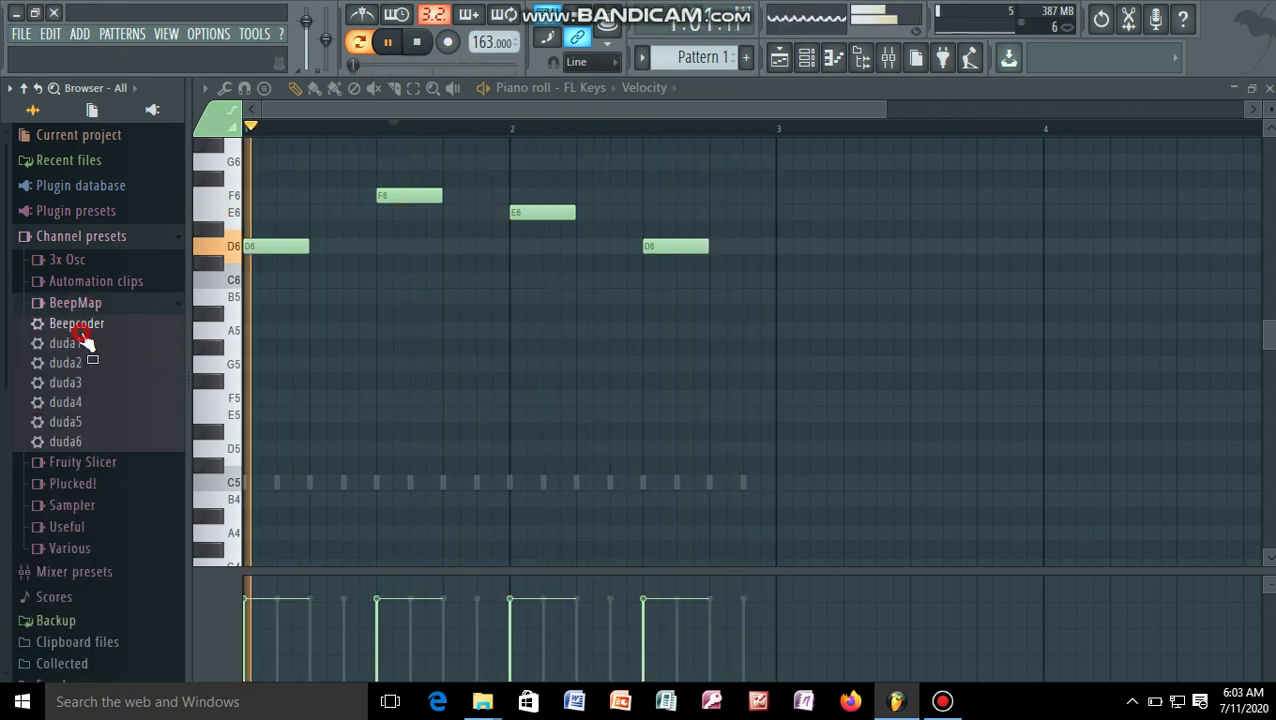
# Step: Load the 3x Osc preset Brass 2 into a new channel and close its plugin window
pyautogui.click(78, 259)
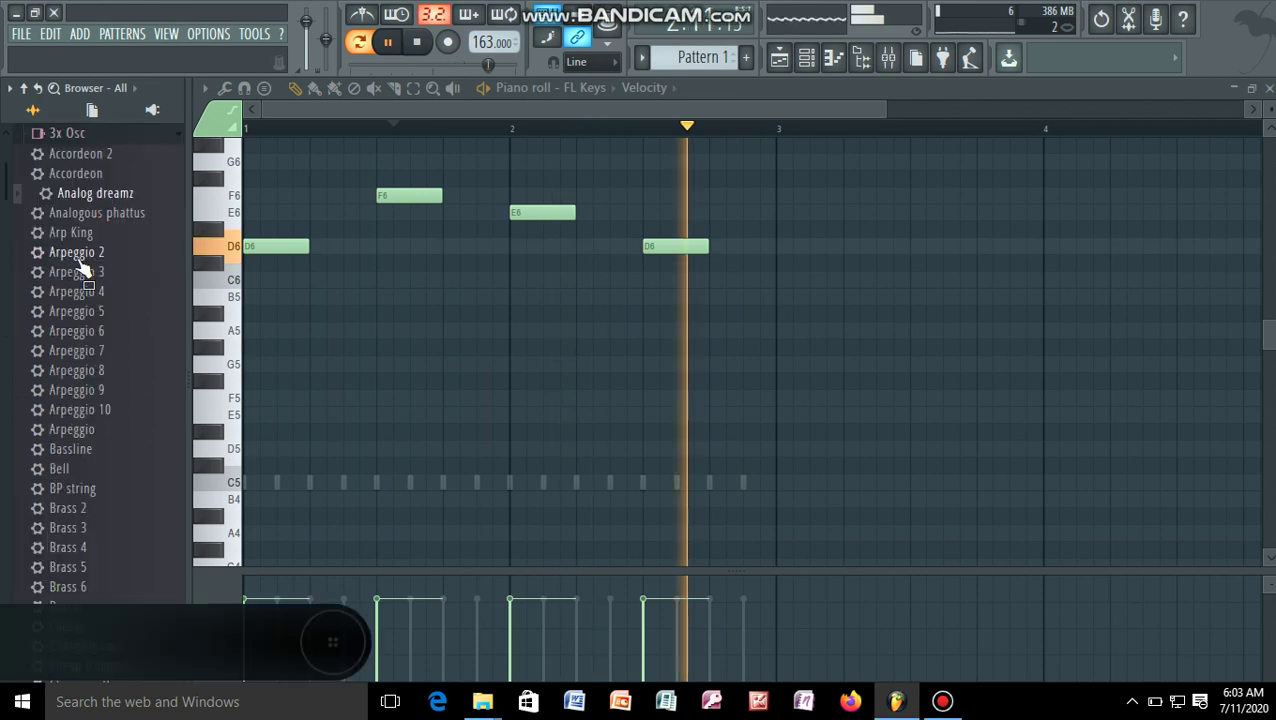
pyautogui.click(88, 335)
pyautogui.click(82, 510)
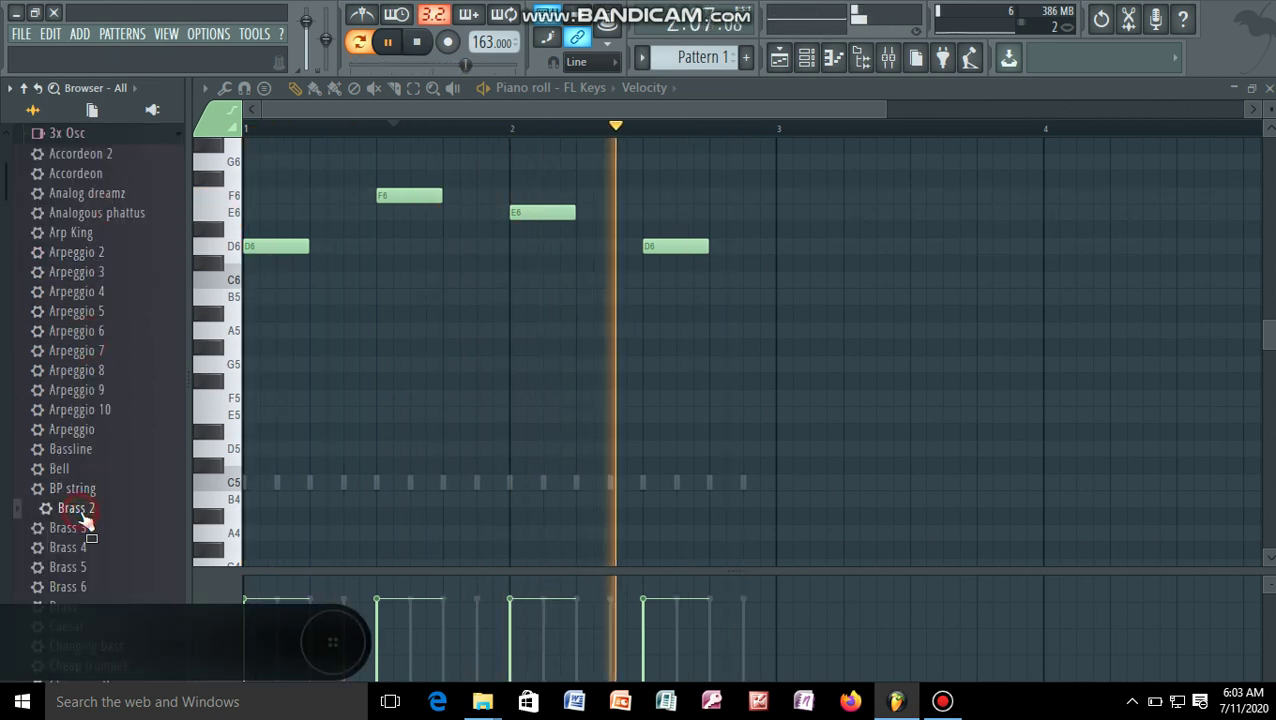
pyautogui.rightClick(80, 510)
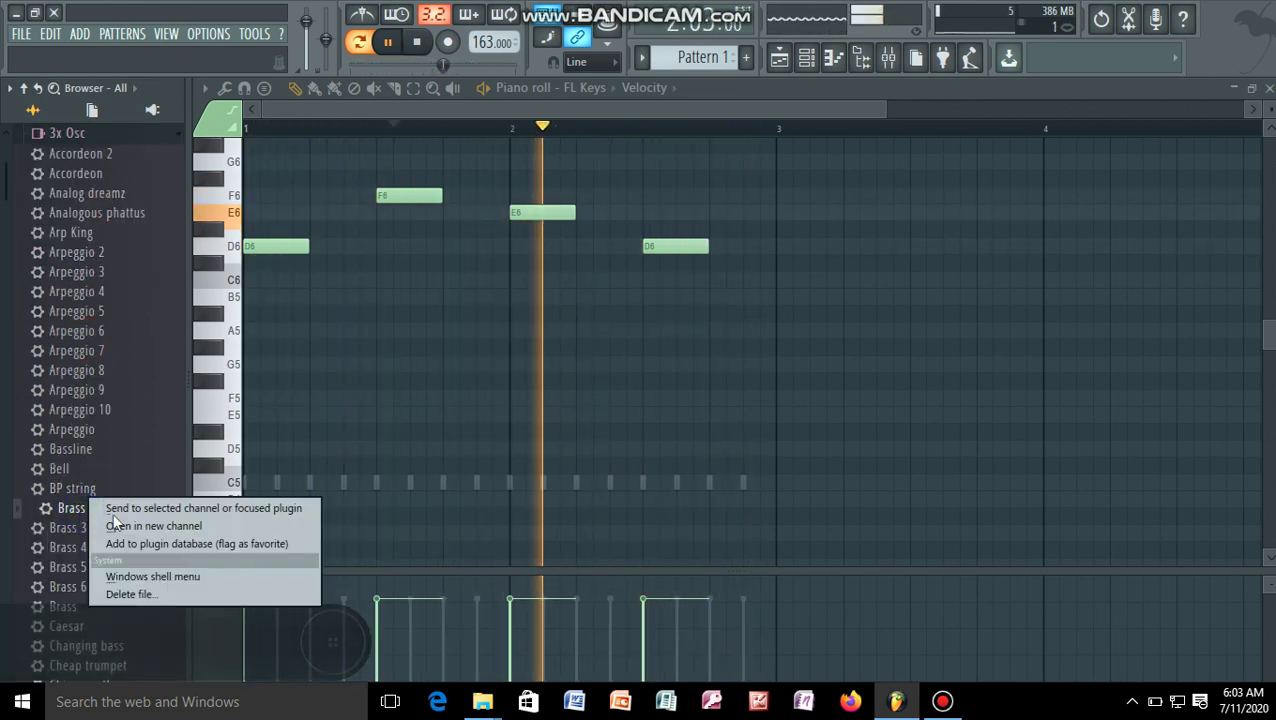
pyautogui.click(171, 532)
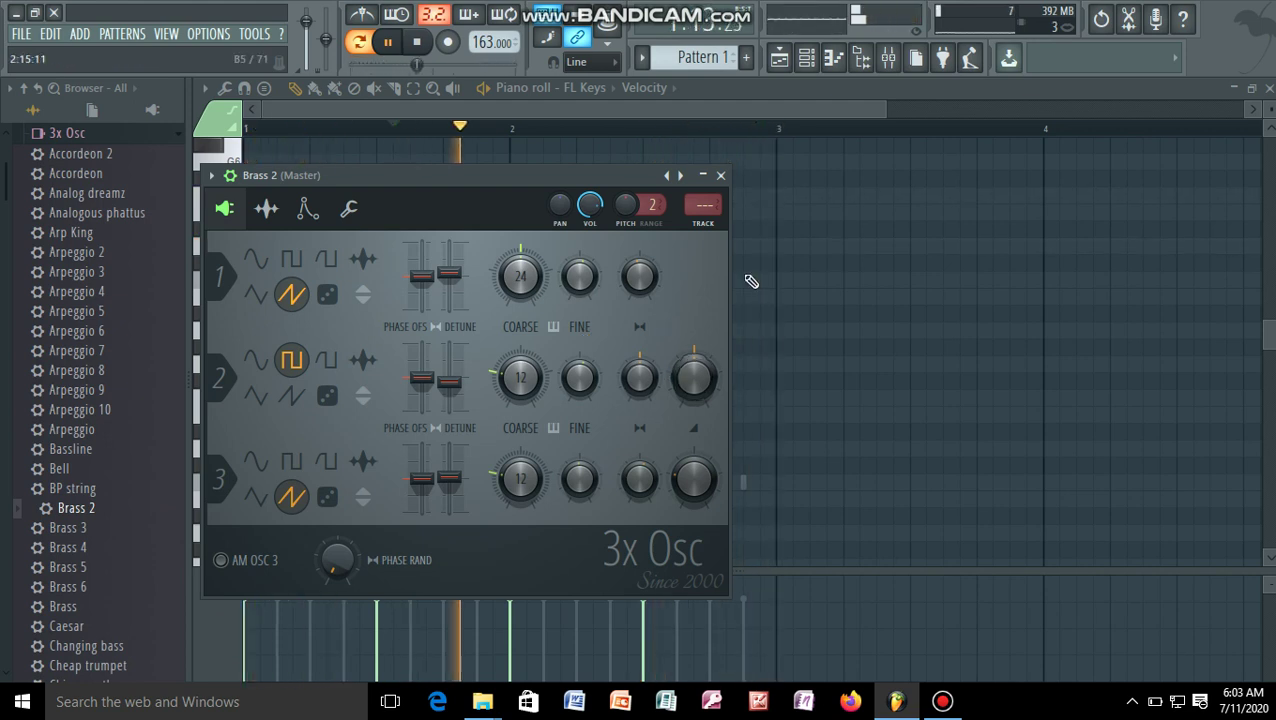
pyautogui.click(721, 177)
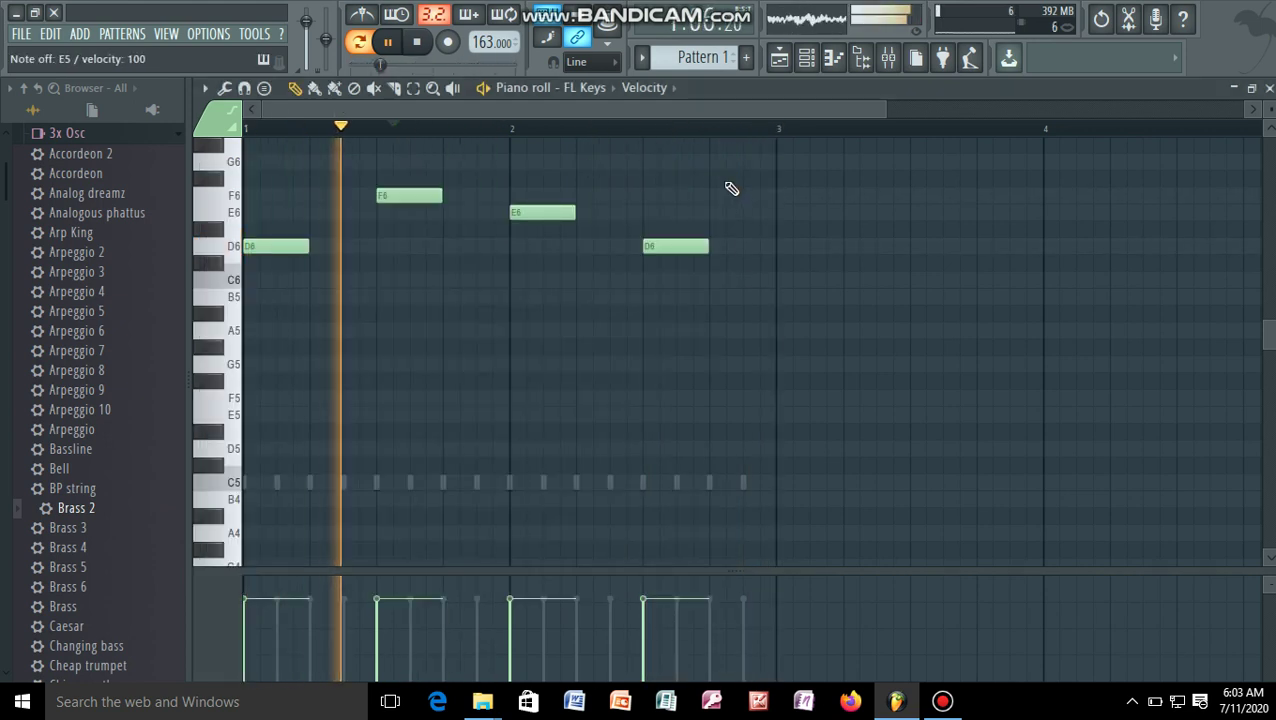
# Step: Add an F#6 note near the end of bar 2 in the FL Keys piano roll and play the pattern
pyautogui.click(730, 180)
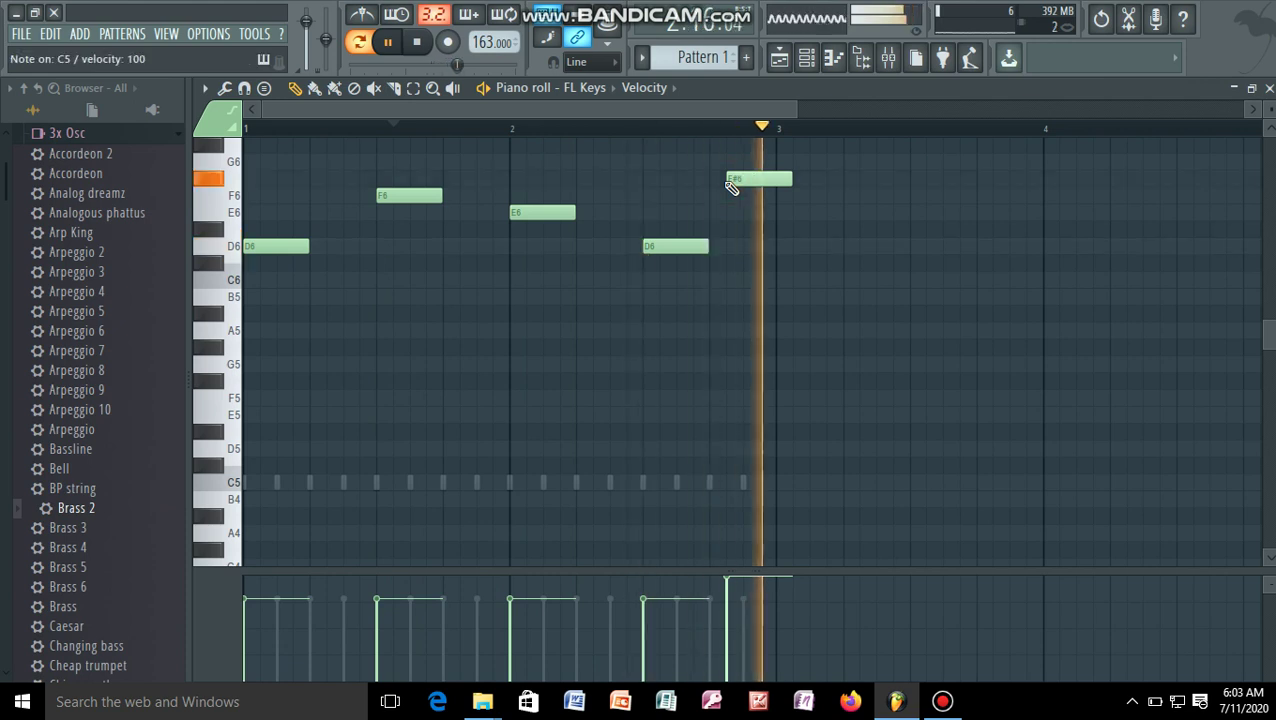
pyautogui.press('space')
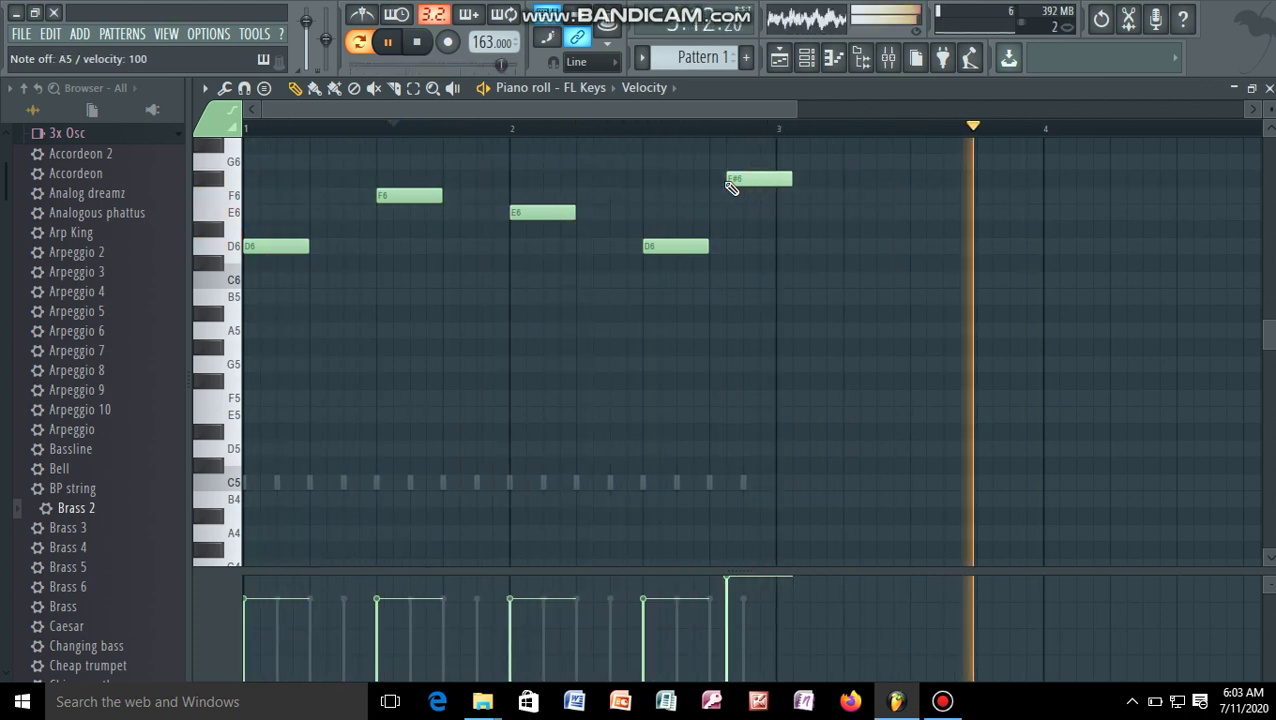
# Step: Fill the Brass 2 piano roll with the FL Keys melody of D6, F6, E6, D6 and F#6
pyautogui.click(808, 60)
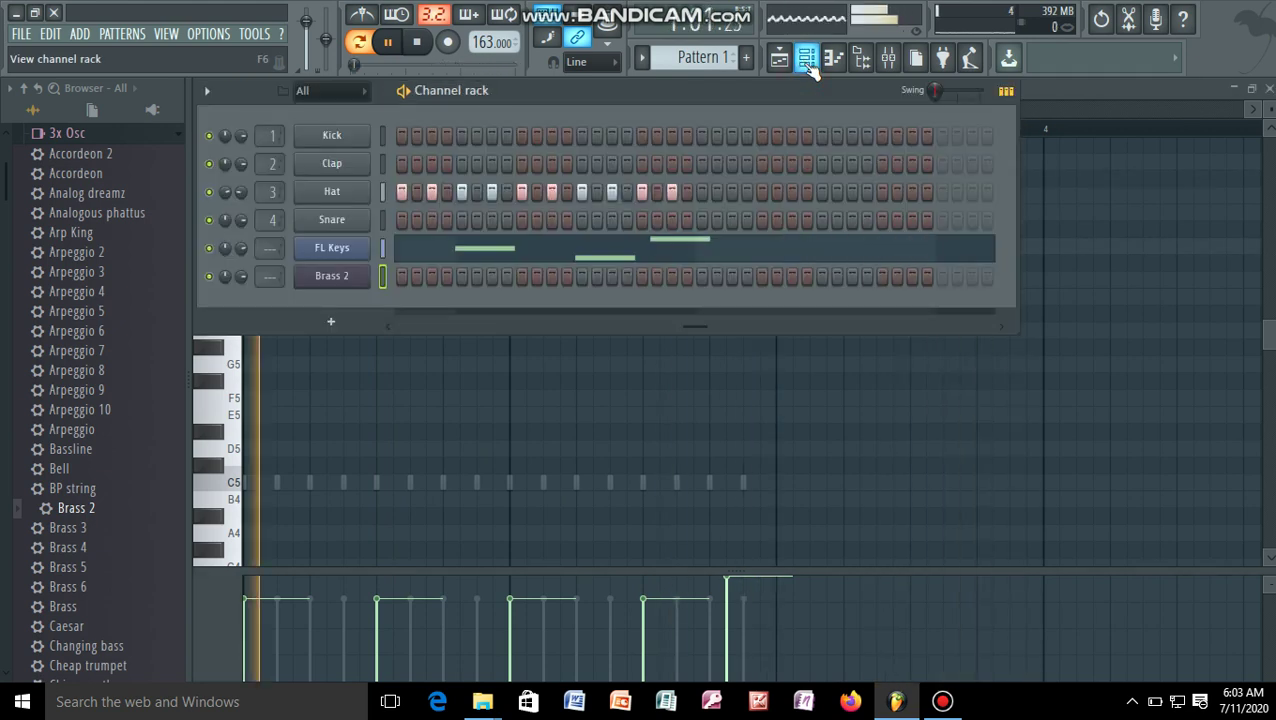
pyautogui.rightClick(340, 277)
pyautogui.click(448, 279)
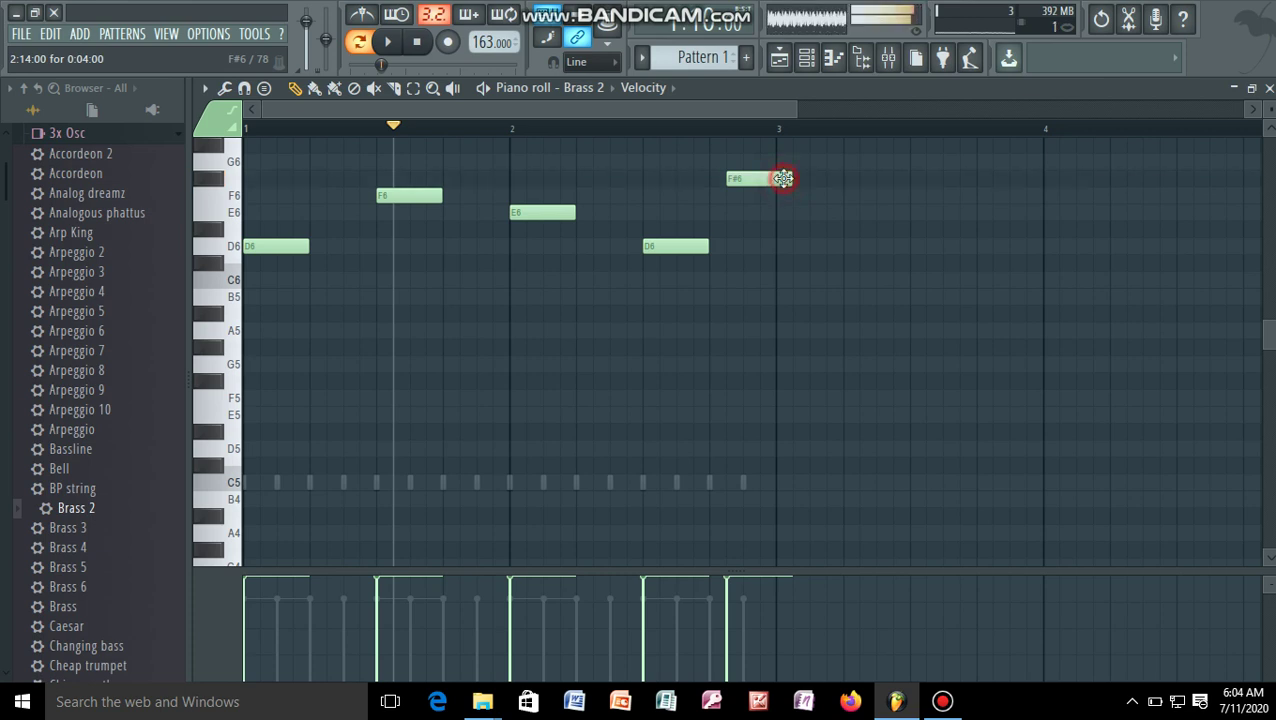
# Step: Shorten the last F#6 note in both FL Keys and Brass 2 so it ends at bar 3, and play the pattern
pyautogui.click(810, 57)
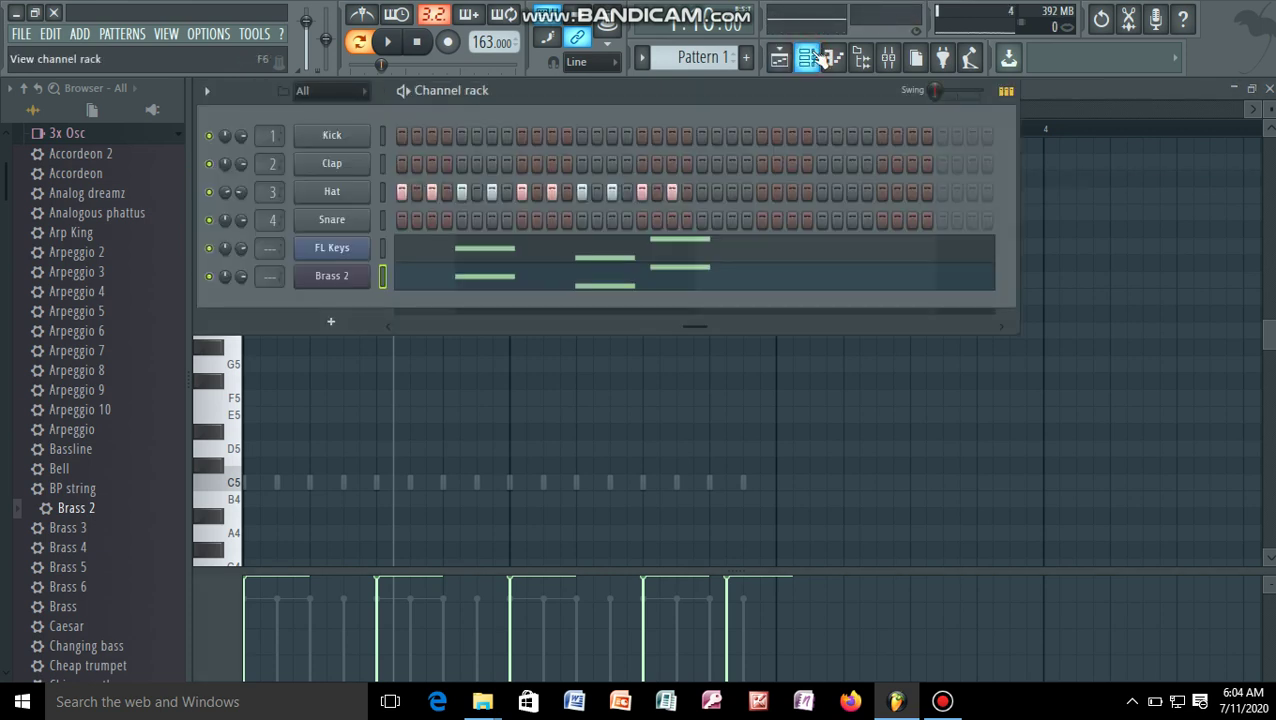
pyautogui.click(703, 249)
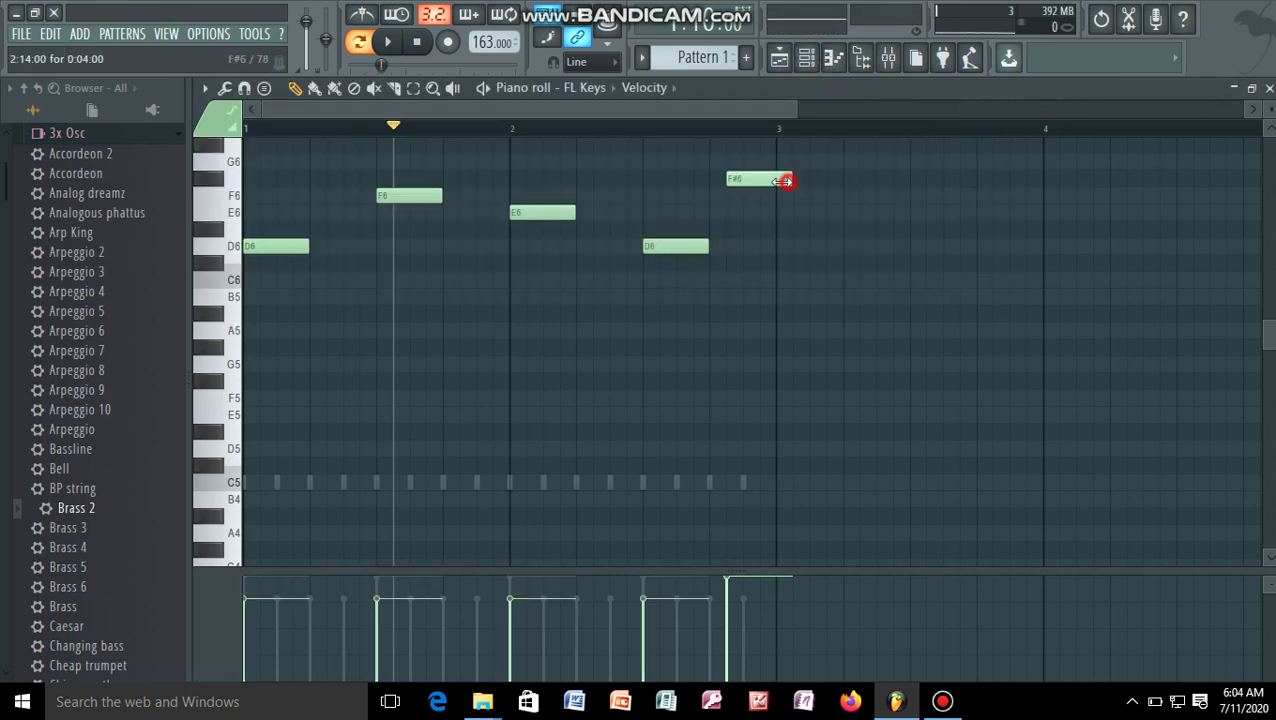
pyautogui.click(805, 60)
pyautogui.click(698, 276)
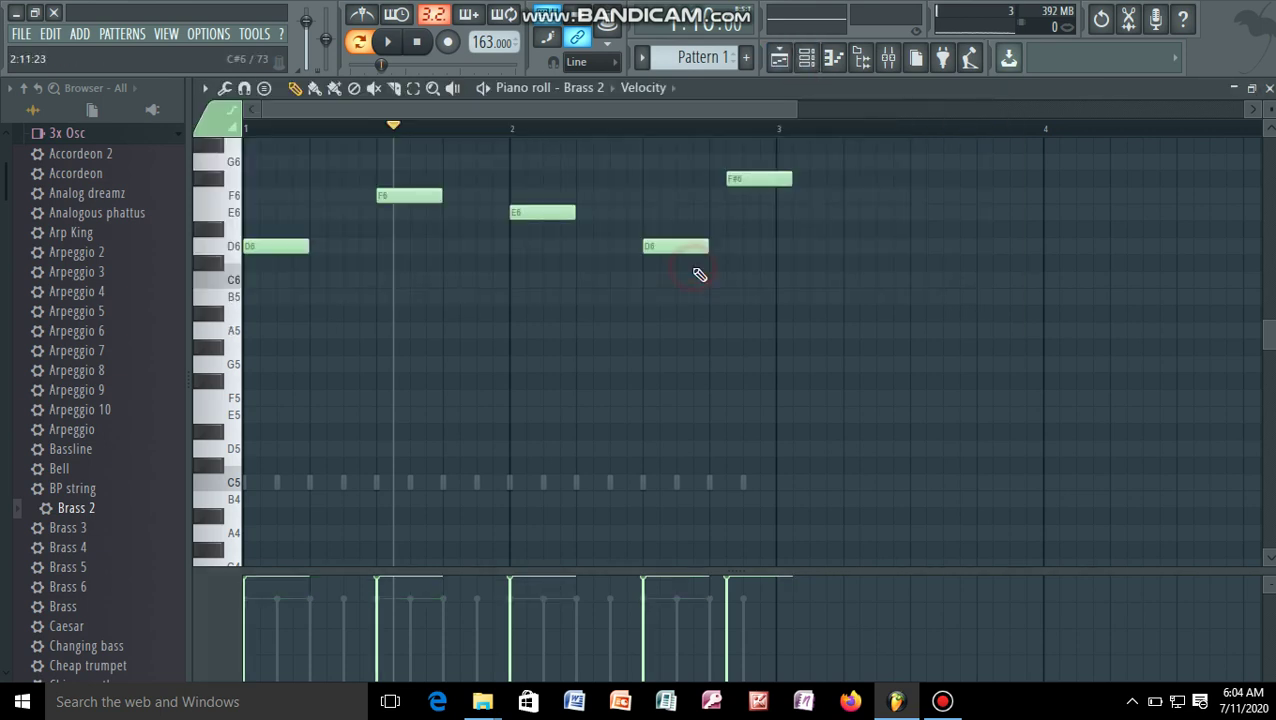
pyautogui.press('space')
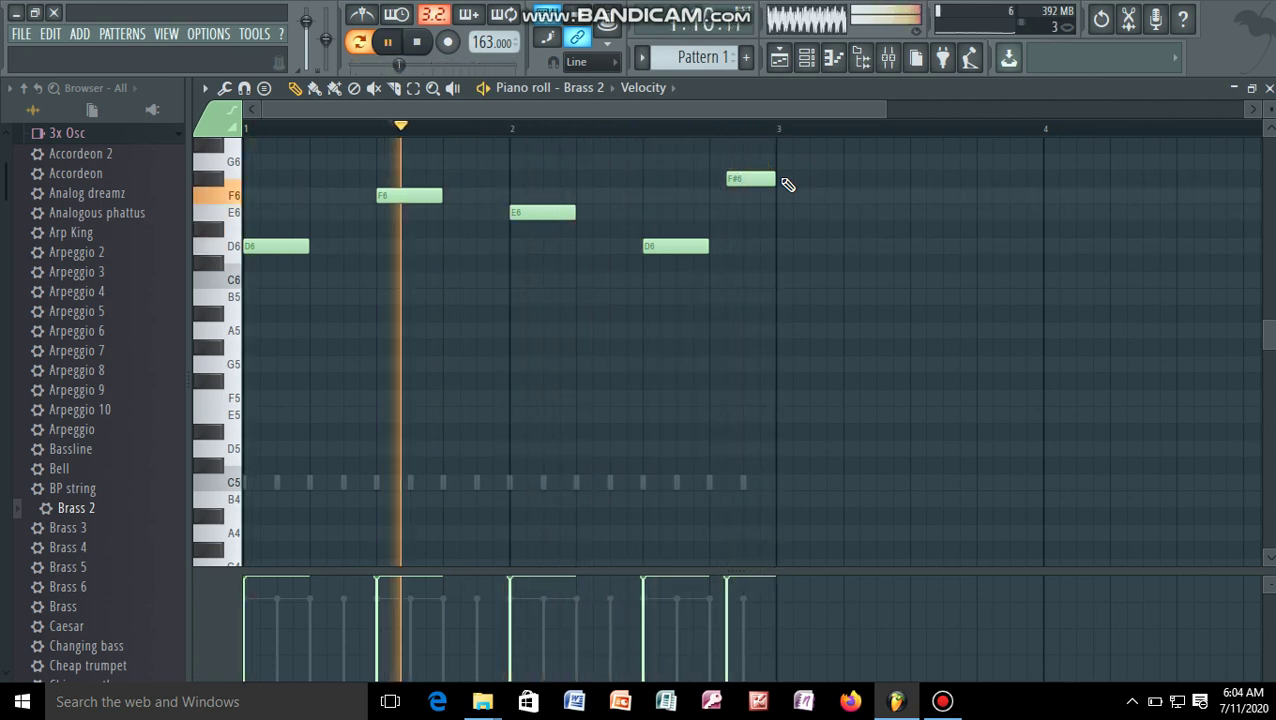
# Step: Clear the notes from the Brass 2 piano roll and play the pattern again from the start
pyautogui.press('space')
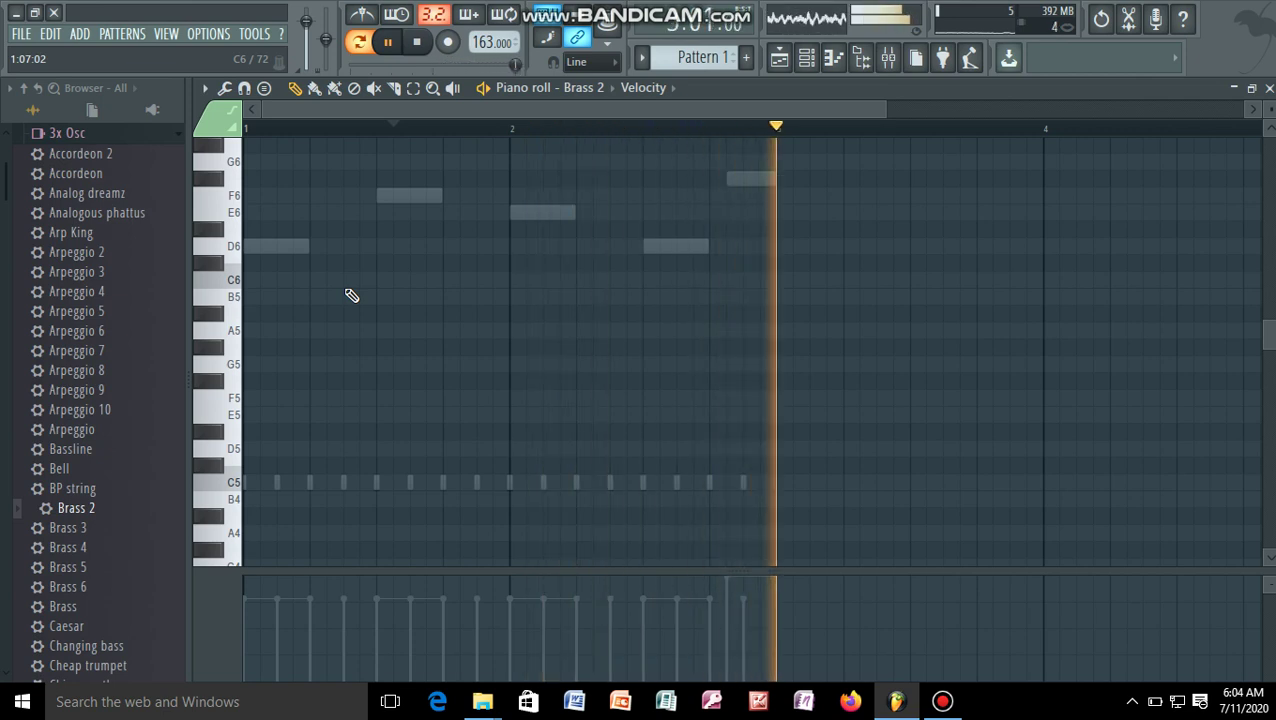
pyautogui.moveTo(392, 122); pyautogui.dragTo(159, 151)
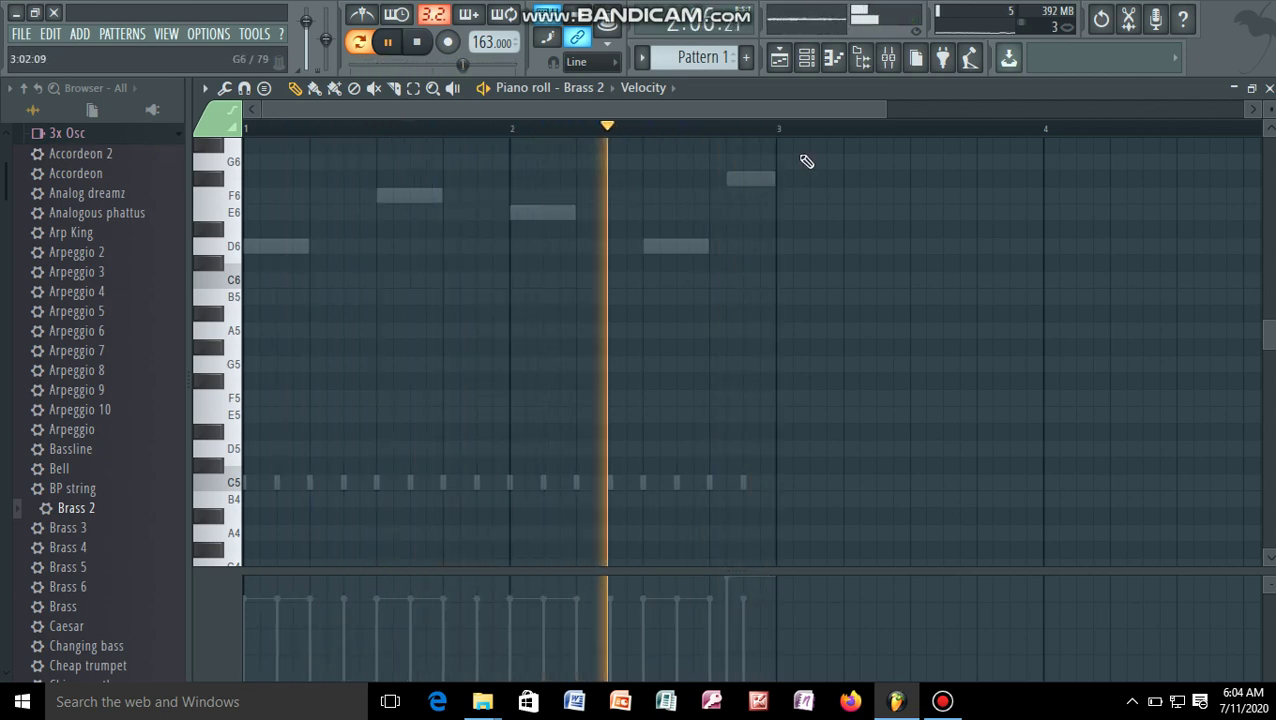
# Step: Load the 3x Osc preset Cheap trumpet into a new channel and close its plugin window
pyautogui.rightClick(103, 650)
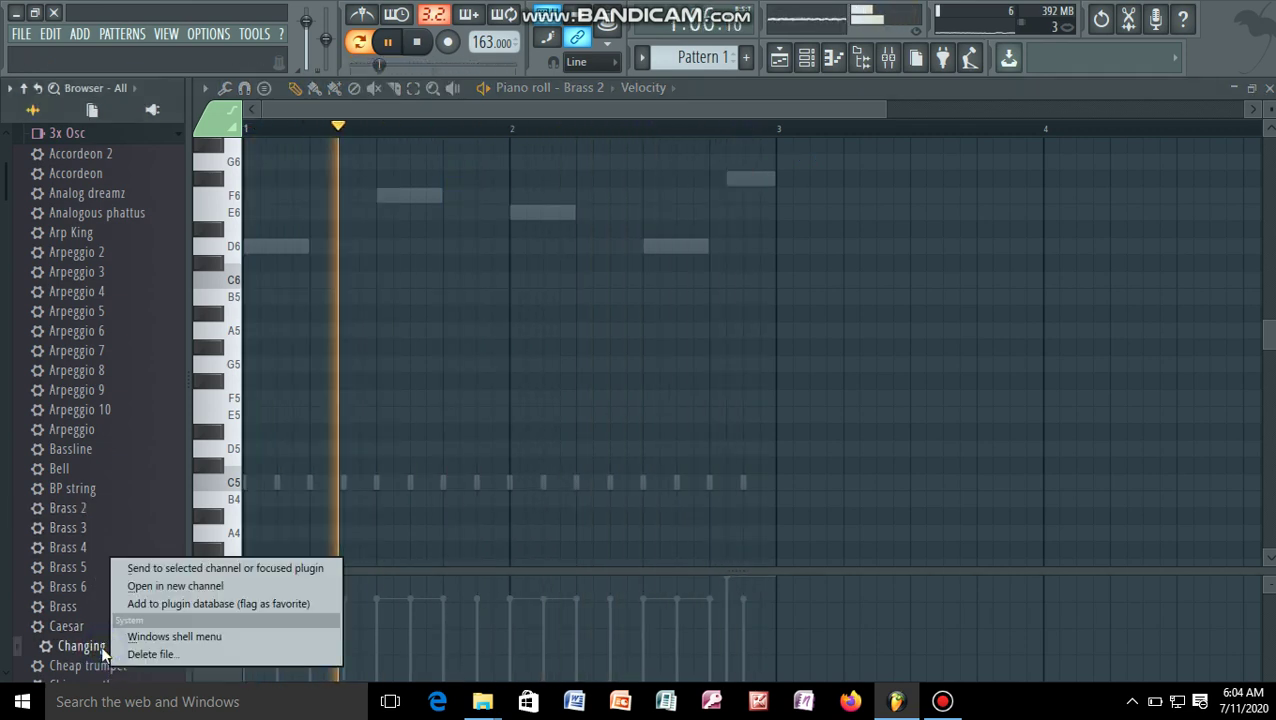
pyautogui.click(72, 666)
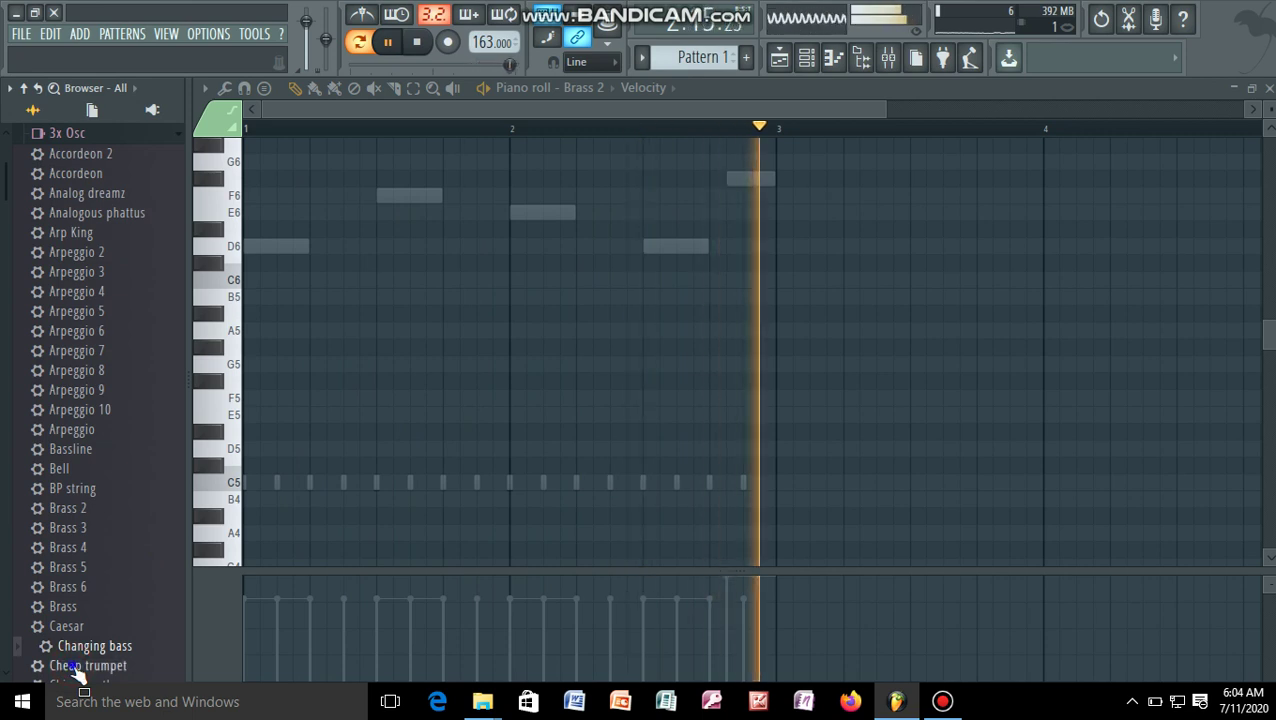
pyautogui.rightClick(78, 668)
pyautogui.click(150, 587)
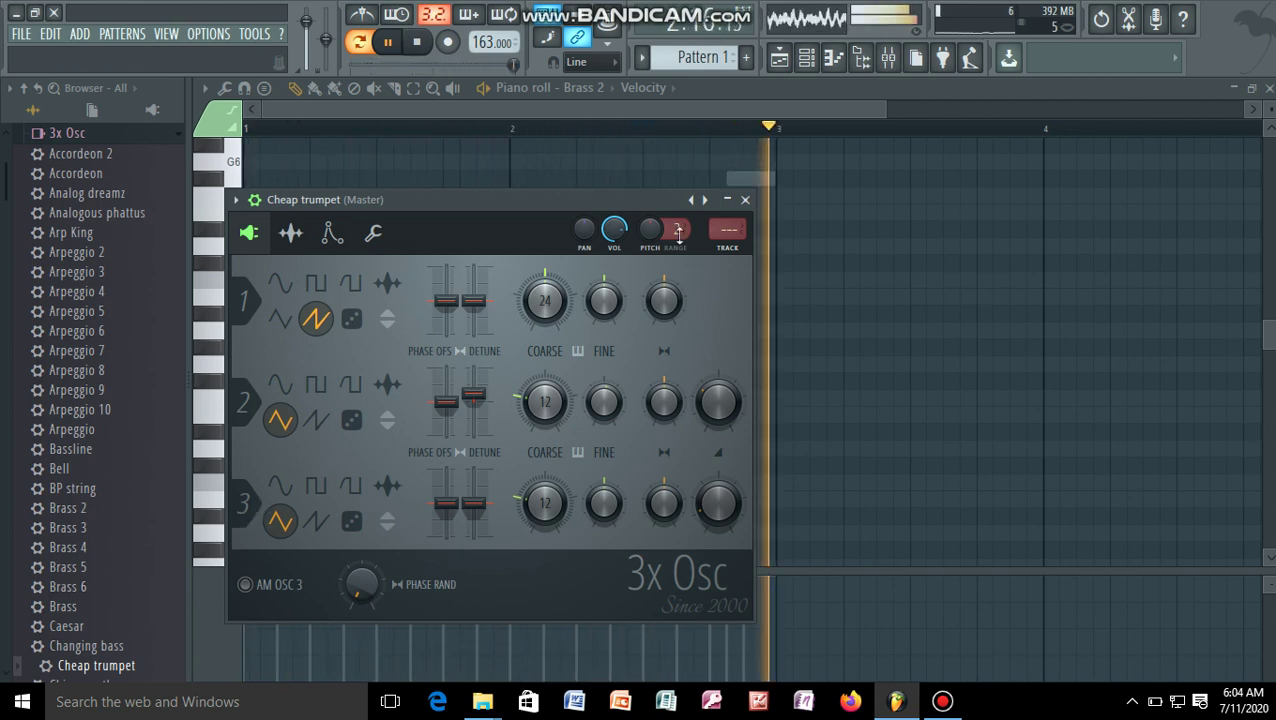
pyautogui.click(754, 200)
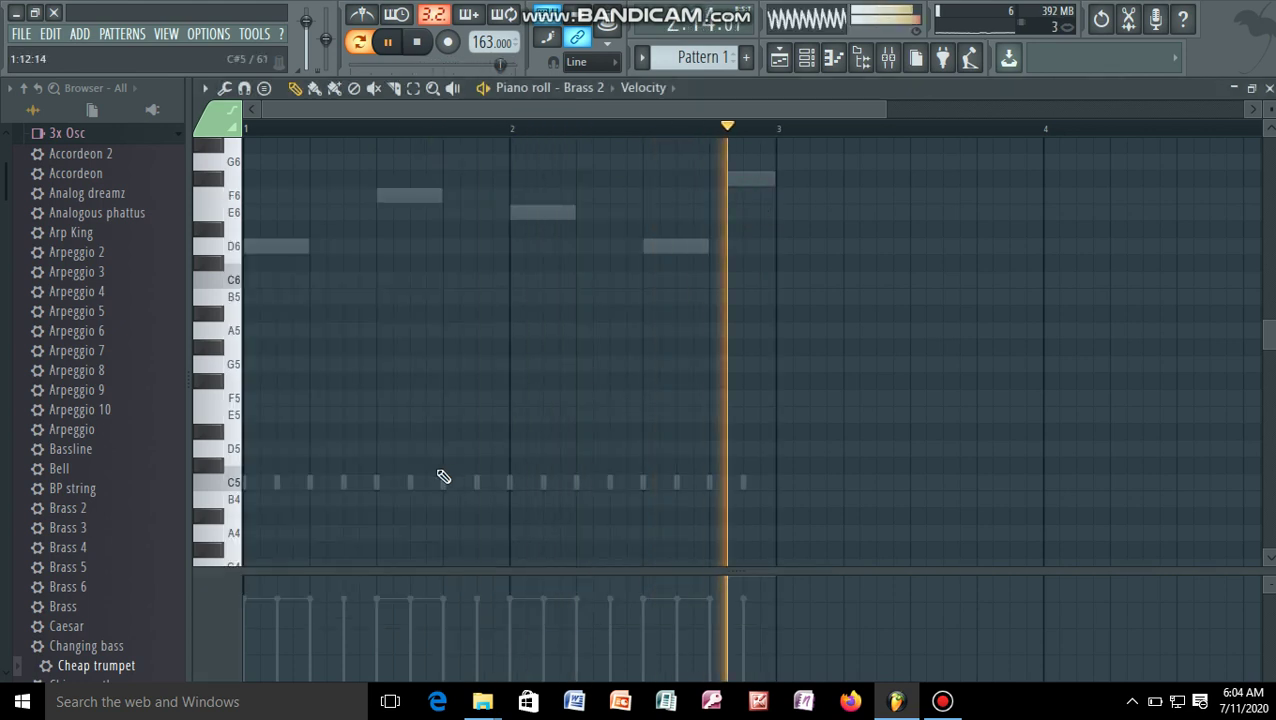
# Step: Leave the Brass 2 piano roll and show the channel rack over the playlist with playback stopped
pyautogui.click(250, 482)
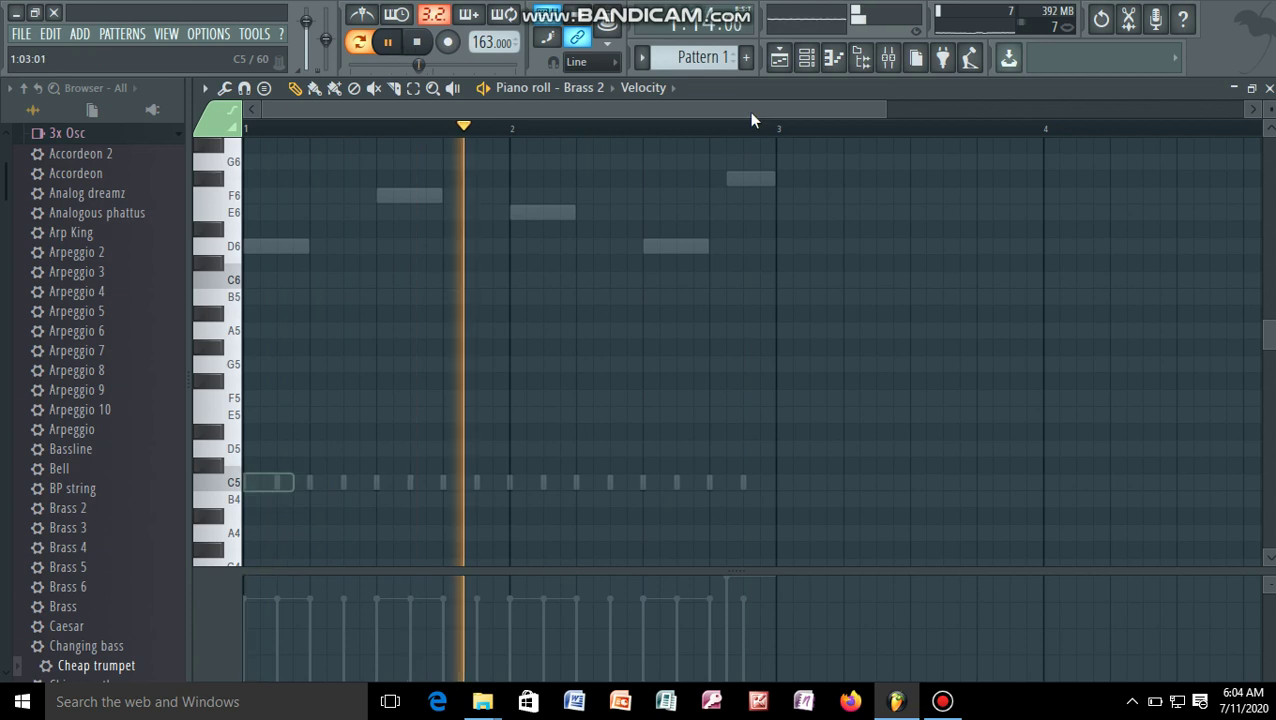
pyautogui.press('F7')
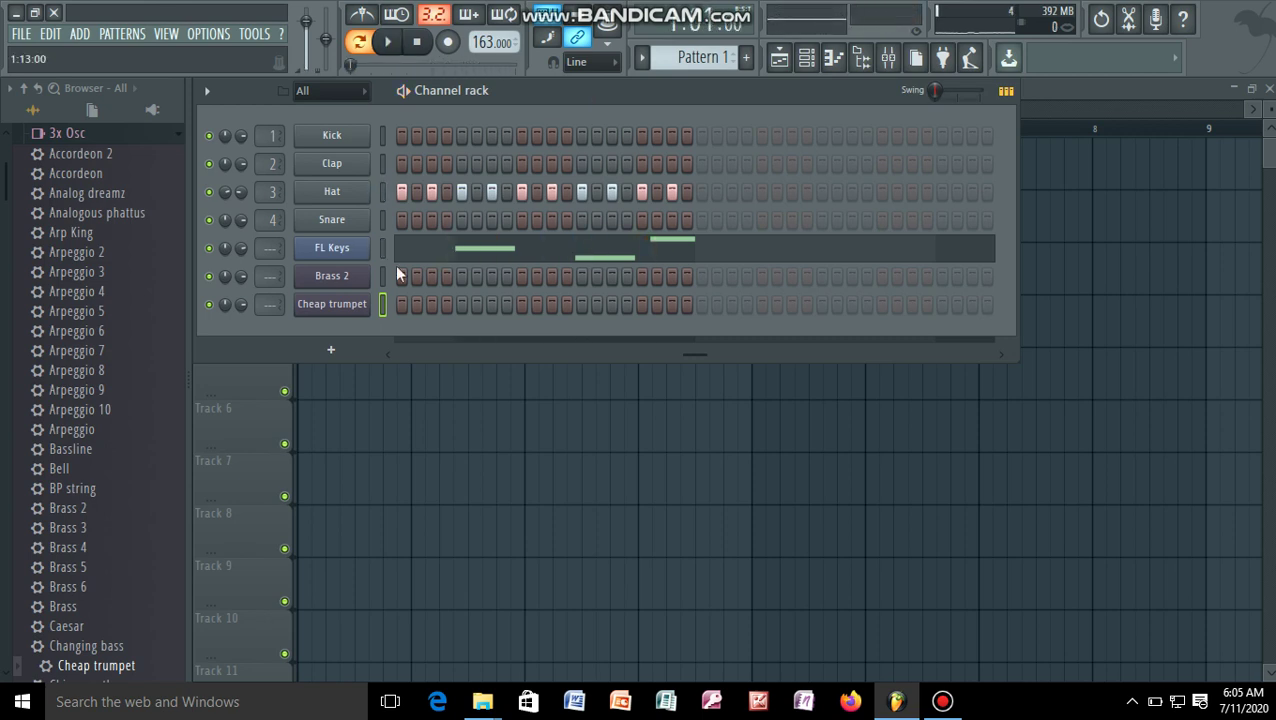
pyautogui.click(942, 702)
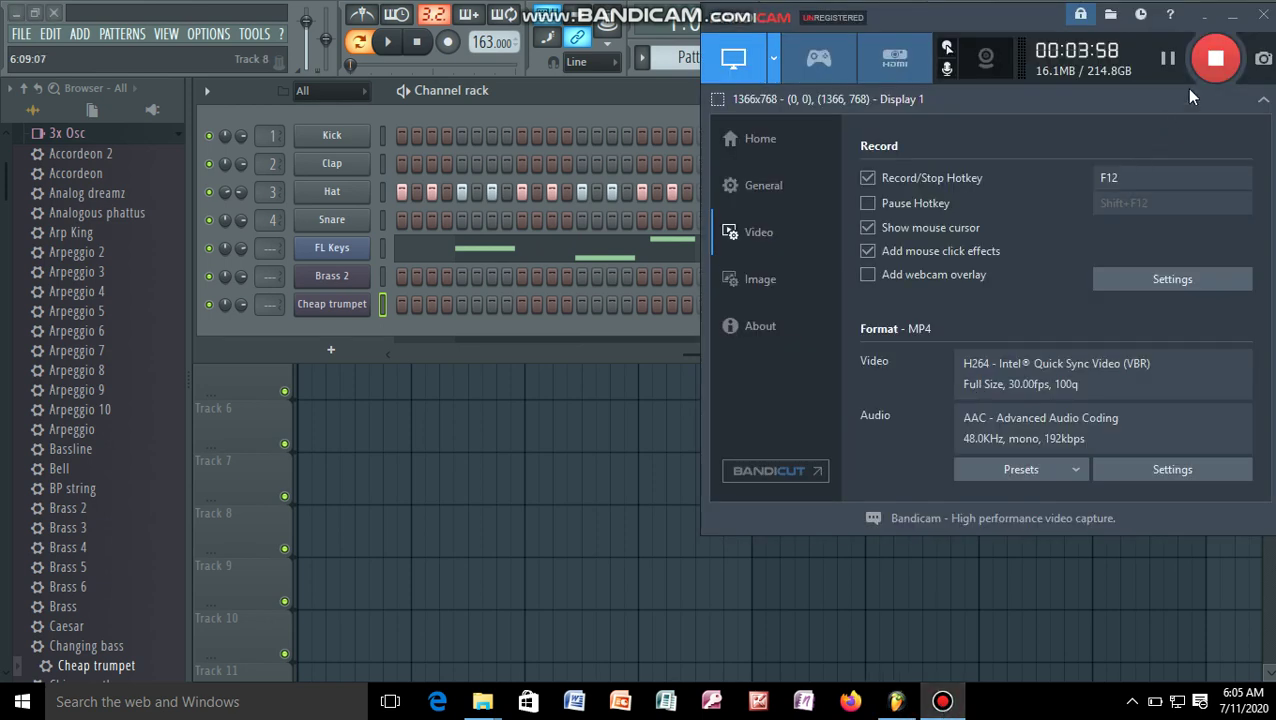